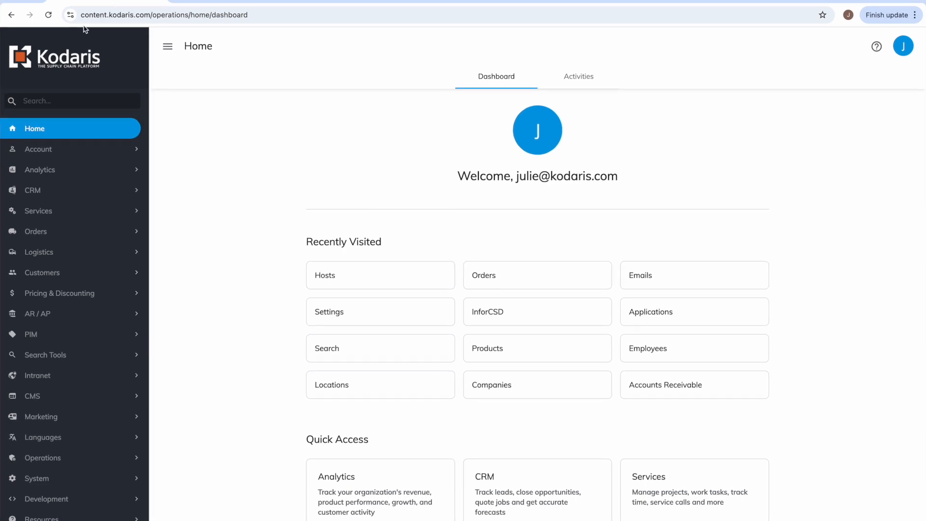
click(229, 21)
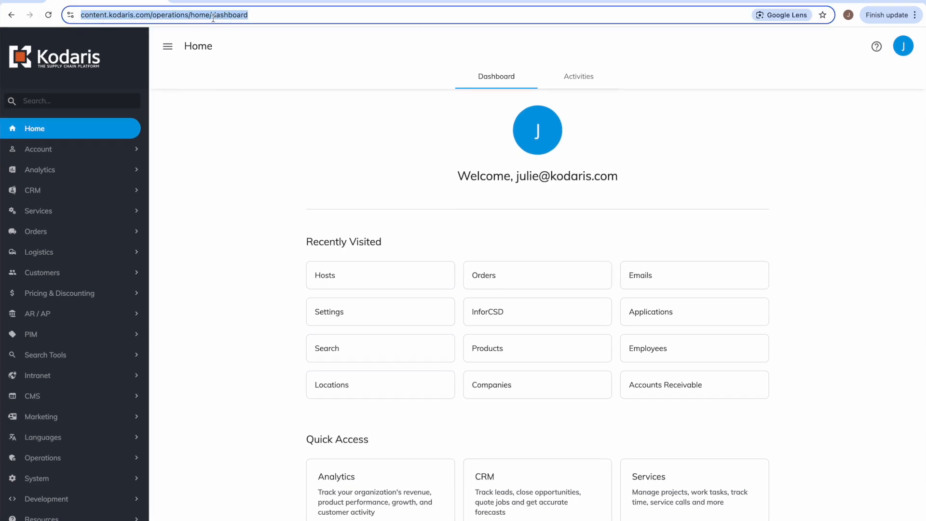
click(244, 32)
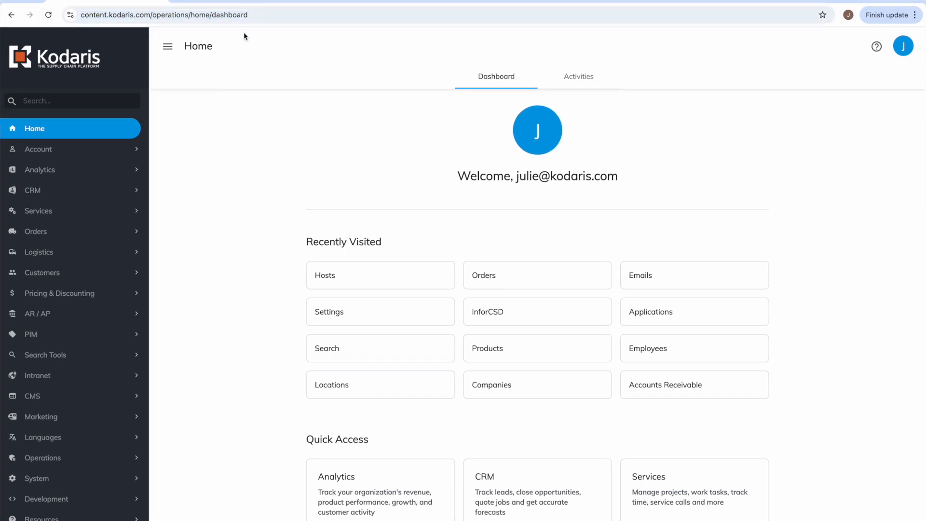
click(150, 13)
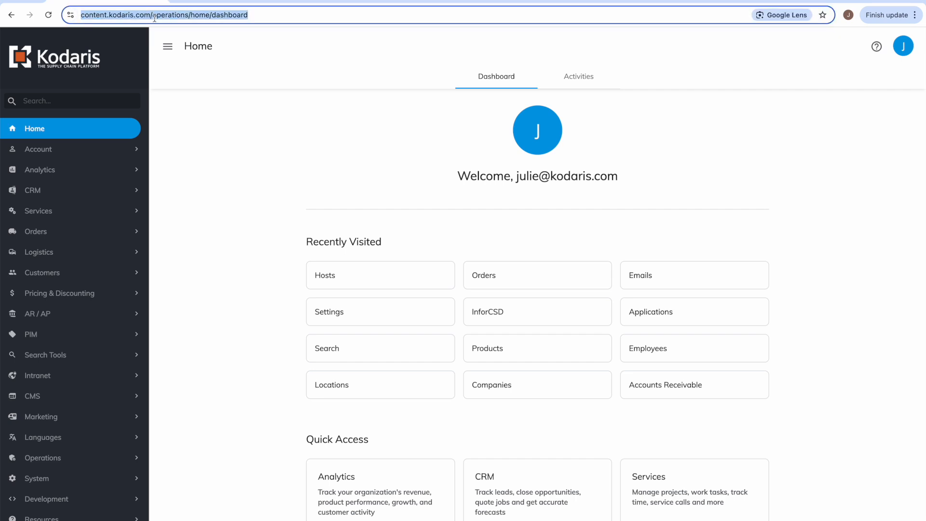
click(277, 57)
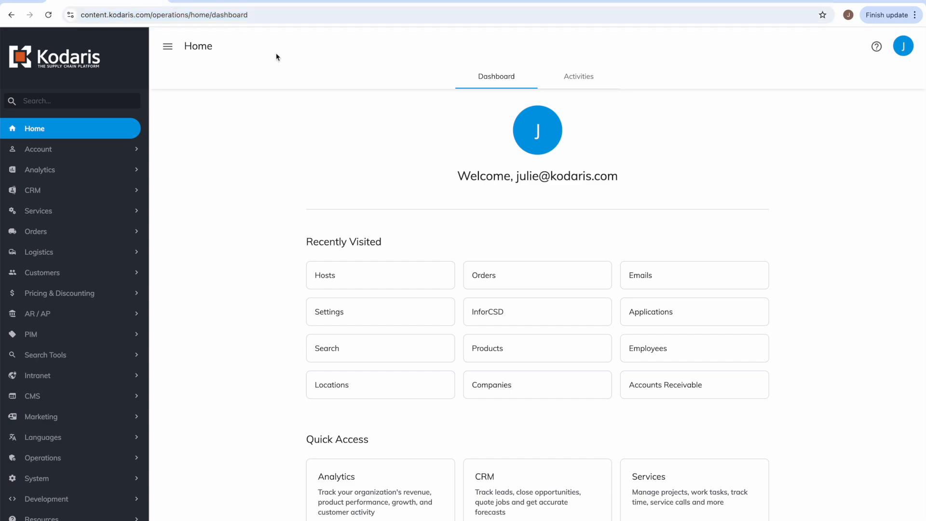
Switch to the incognito browser window and look over the home pages of the go and helloworld storefronts
key(ctrl+Up)
click(225, 132)
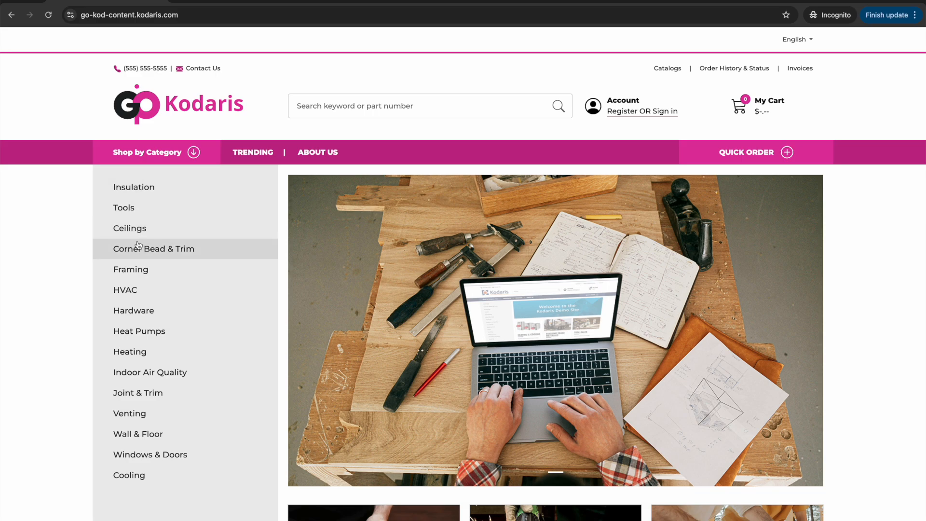
scroll(46, 181, down, 5)
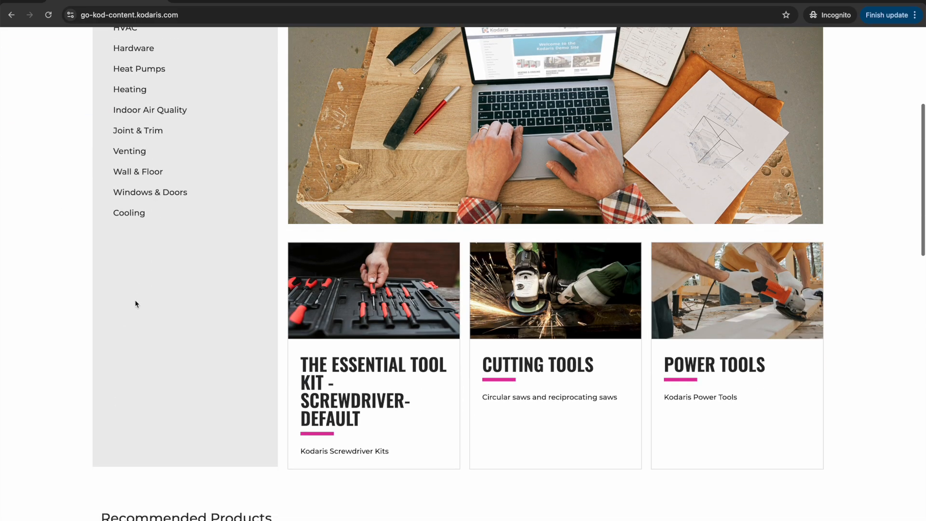
scroll(135, 304, down, 9)
scroll(136, 303, up, 15)
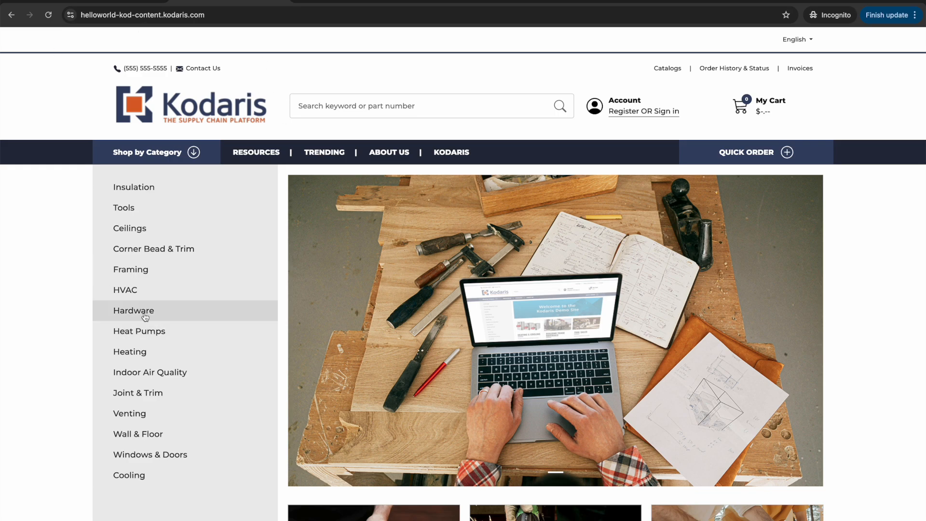
scroll(144, 316, down, 7)
scroll(145, 314, up, 7)
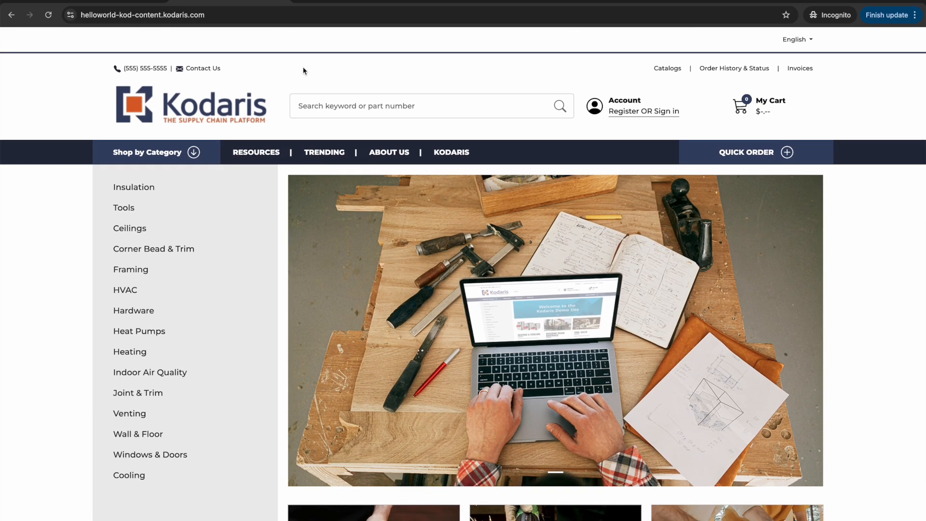
Switch back to the Kodaris Operations window and find and open the Hosts page
key(ctrl+Up)
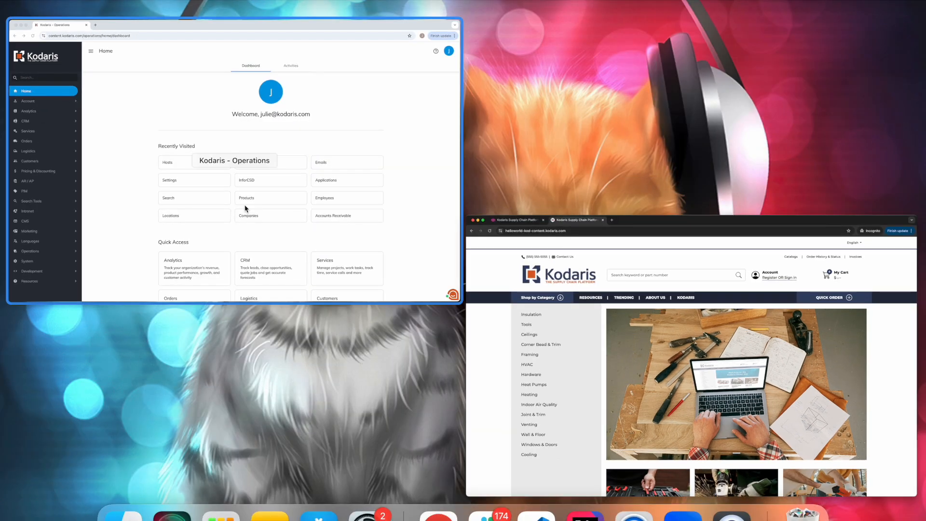
click(244, 206)
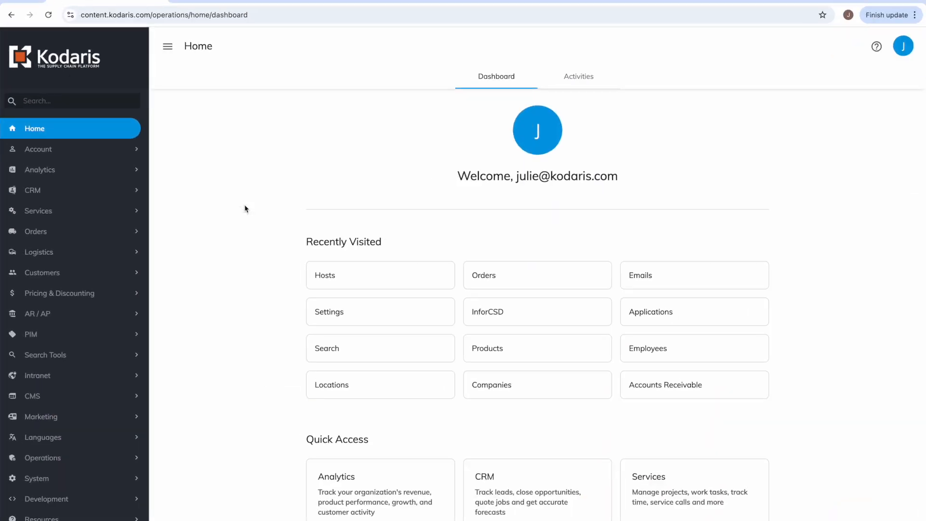
click(46, 100)
text(hos)
click(45, 153)
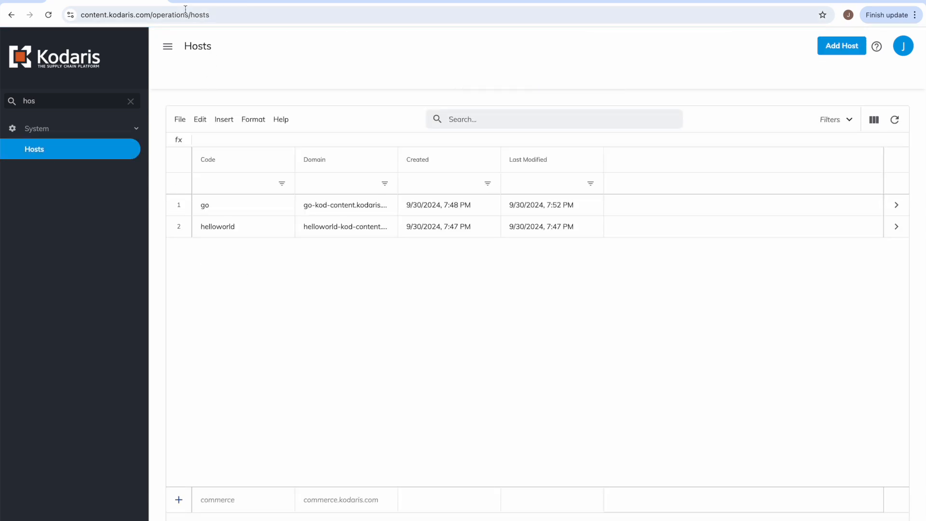
Examine the go and helloworld host records and clear the navigation search
click(179, 205)
click(178, 226)
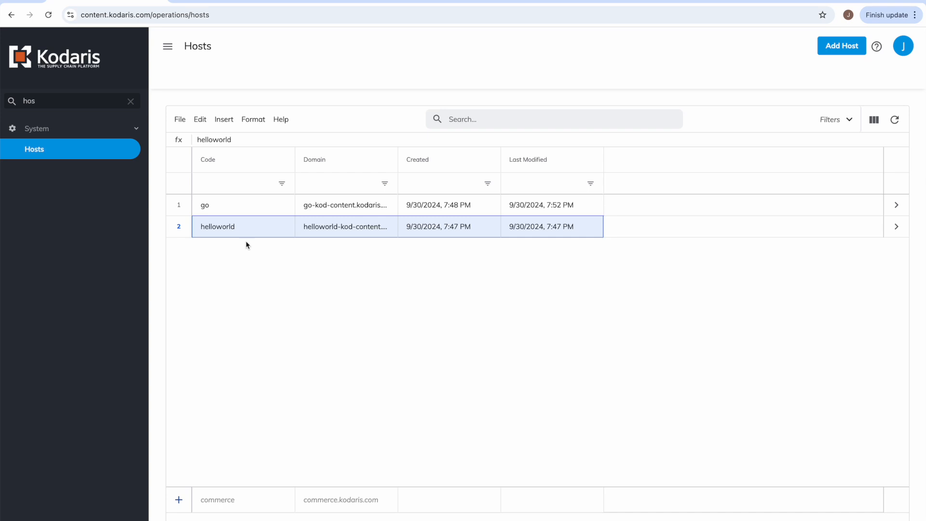
double_click(58, 99)
key(BackSpace)
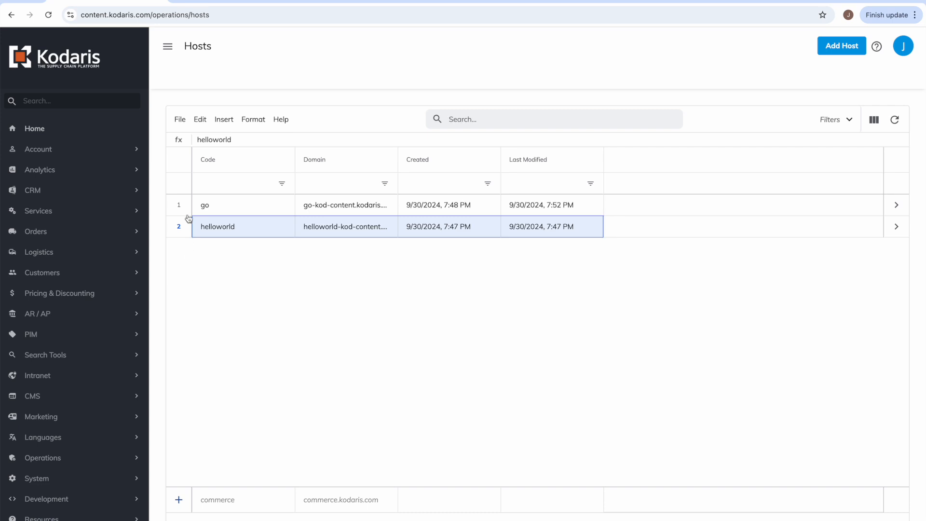
click(181, 200)
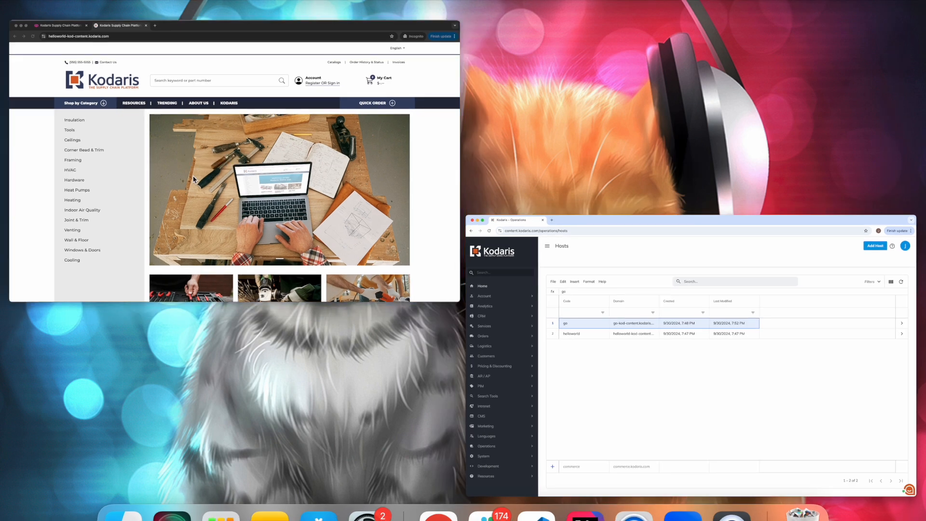
Compare the helloworld and go storefronts in the incognito window and return to the Kodaris Operations window
click(238, 155)
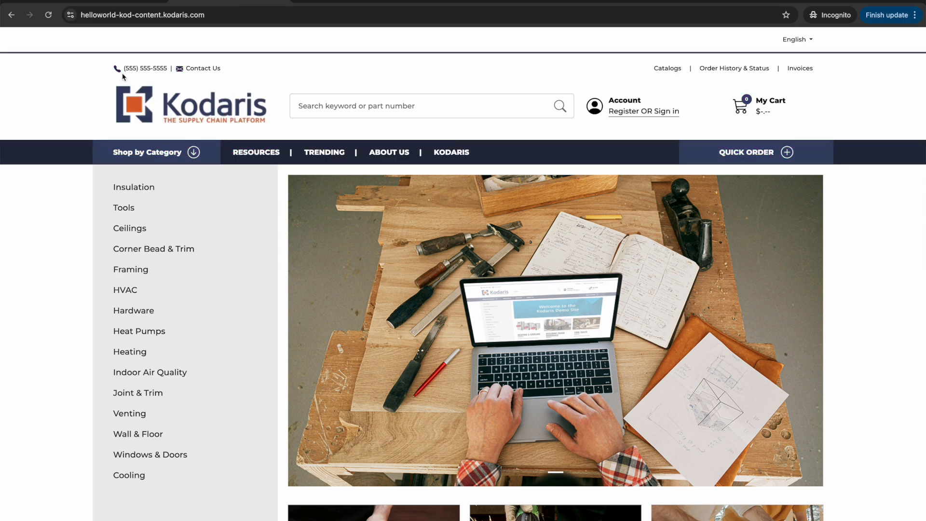
click(106, 1)
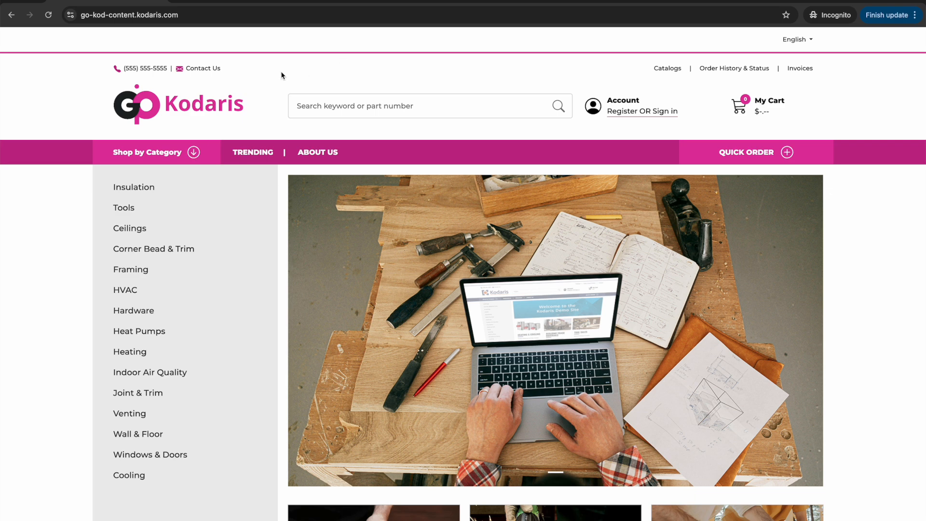
key(ctrl+Up)
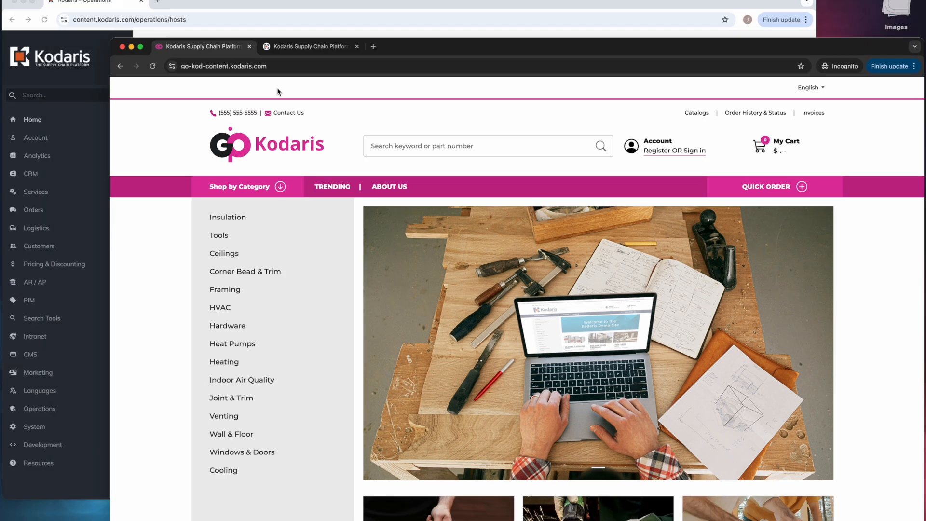
click(242, 177)
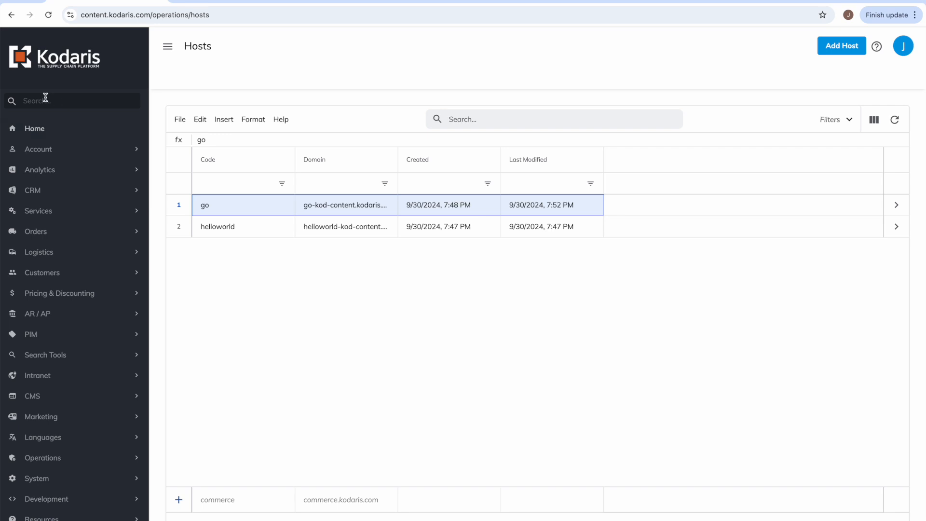
Open the CRM companies in their editable Data view
click(39, 192)
click(43, 212)
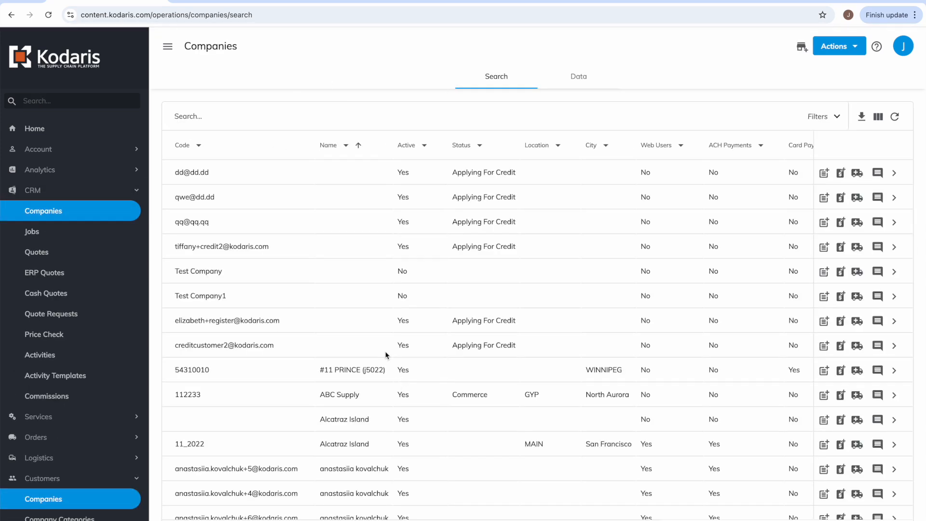
click(578, 74)
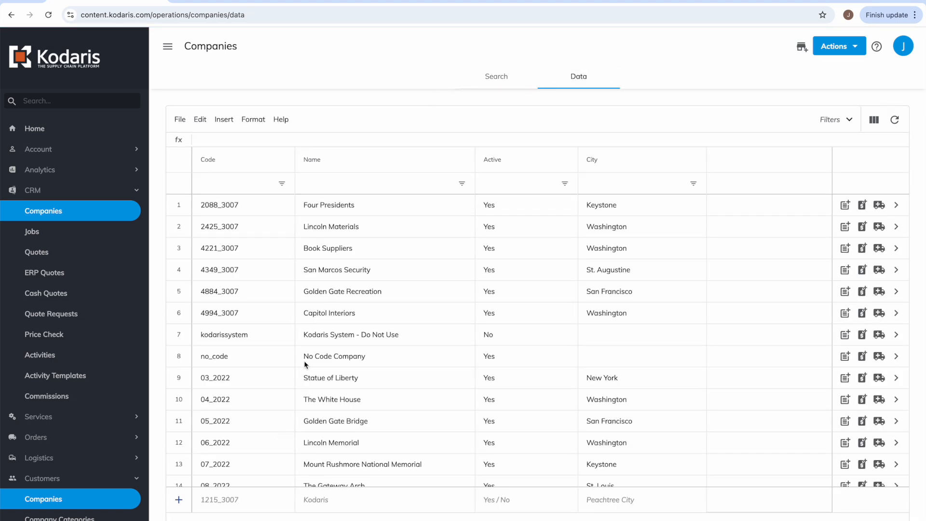
Show the Host Code column in the companies grid and highlight it
click(179, 209)
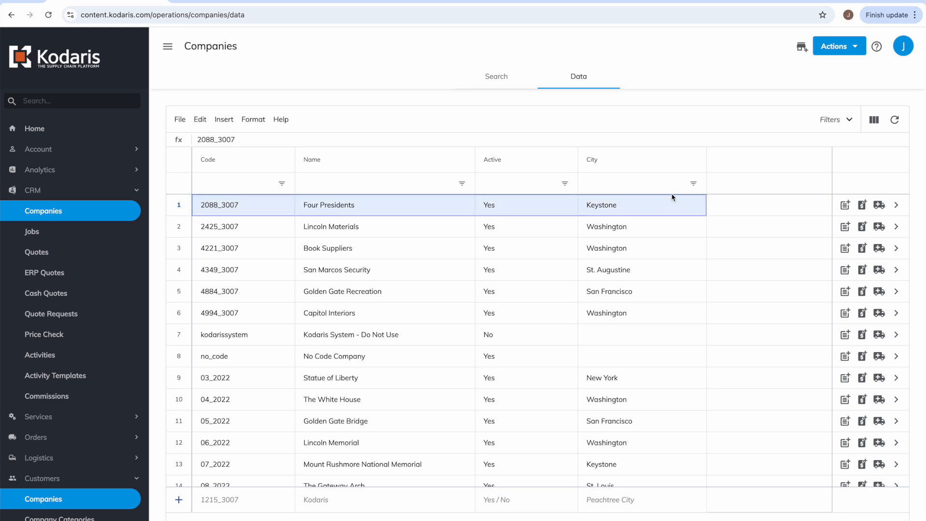
click(875, 122)
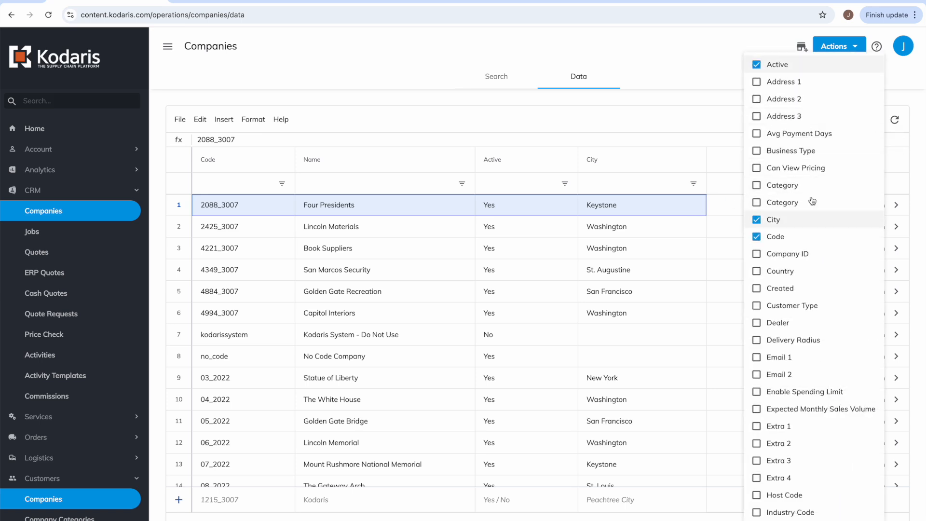
scroll(822, 262, down, 3)
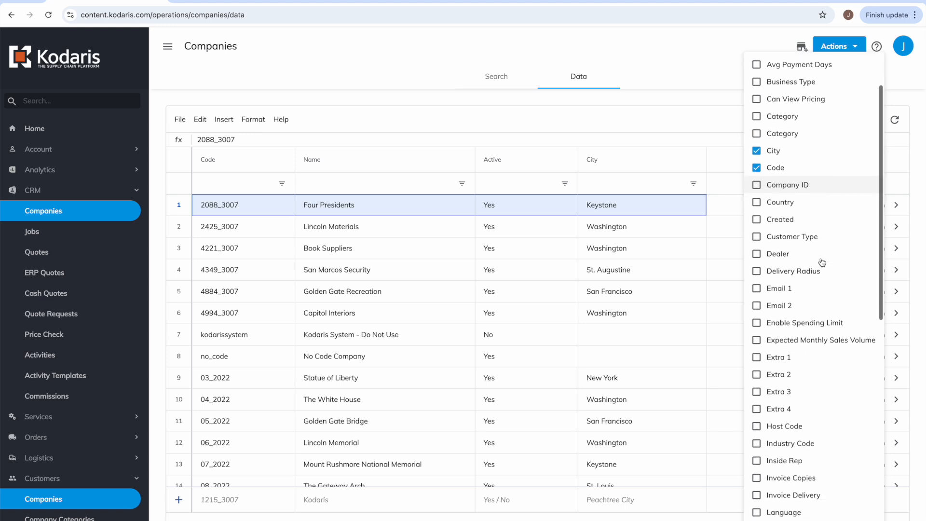
click(784, 395)
click(723, 205)
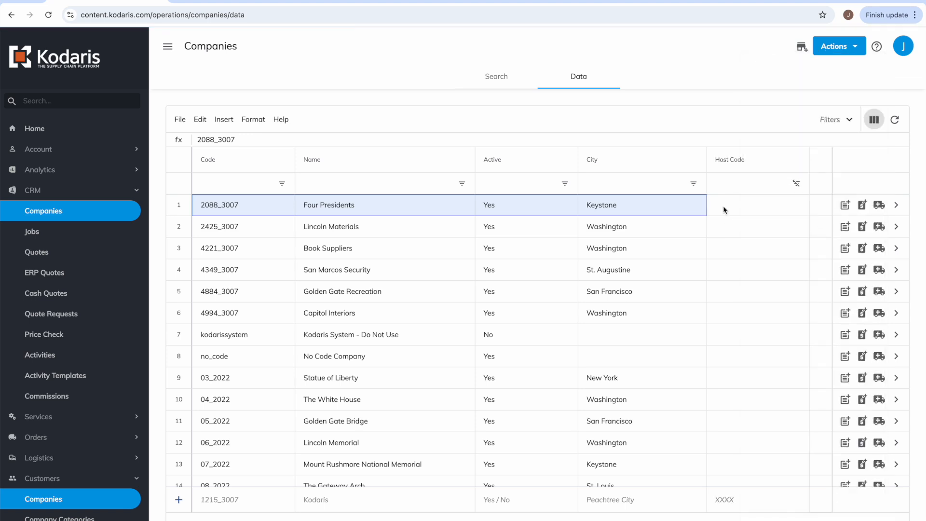
click(728, 159)
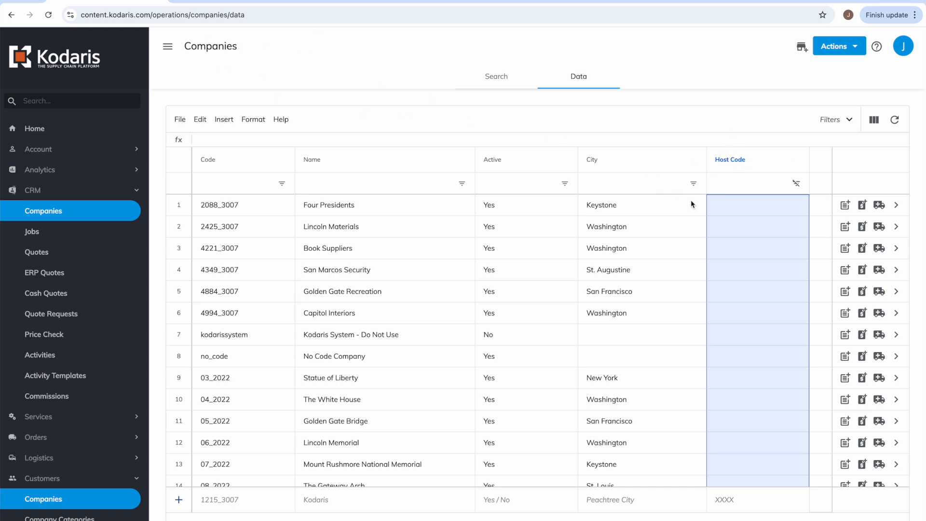
Set the Host Code of the Four Presidents company to go
click(728, 206)
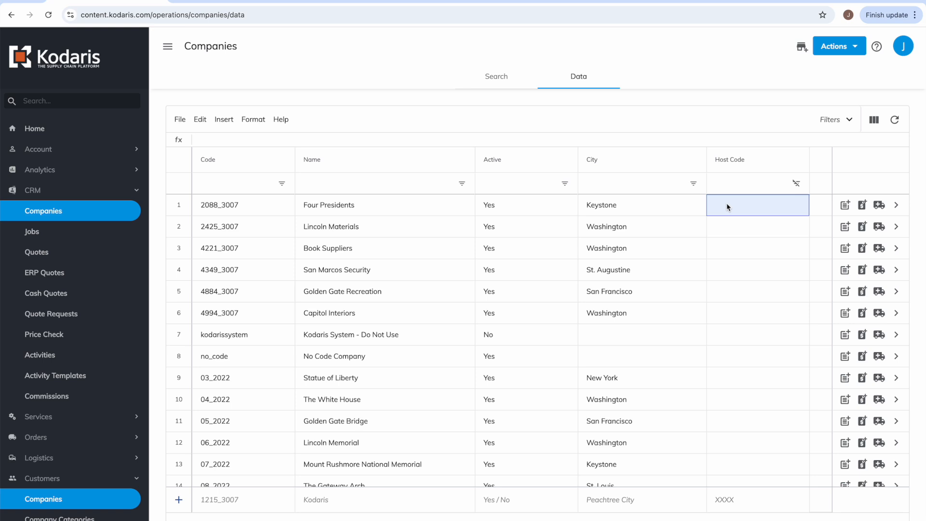
double_click(740, 205)
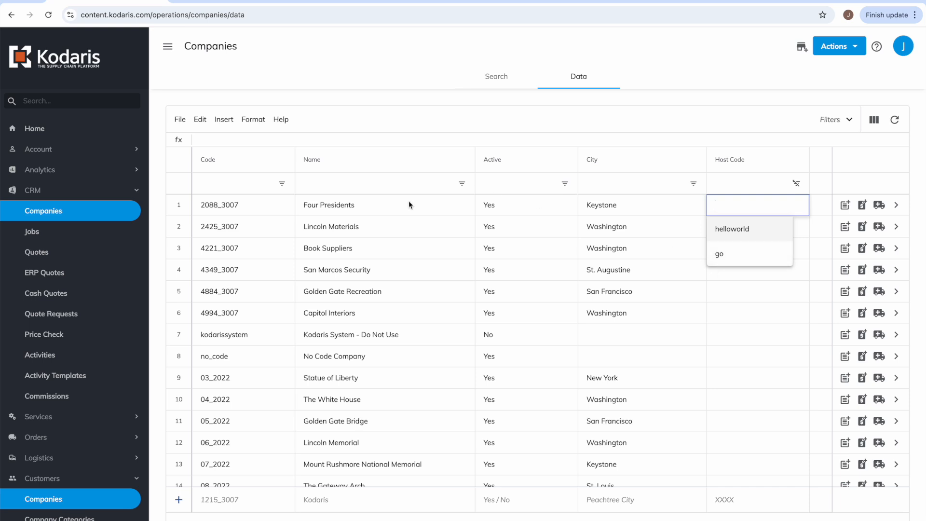
click(728, 255)
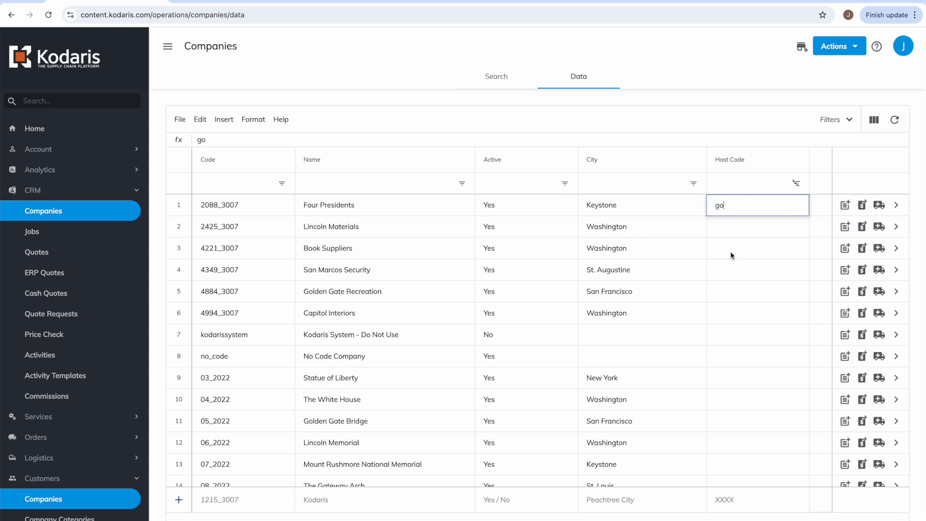
click(731, 223)
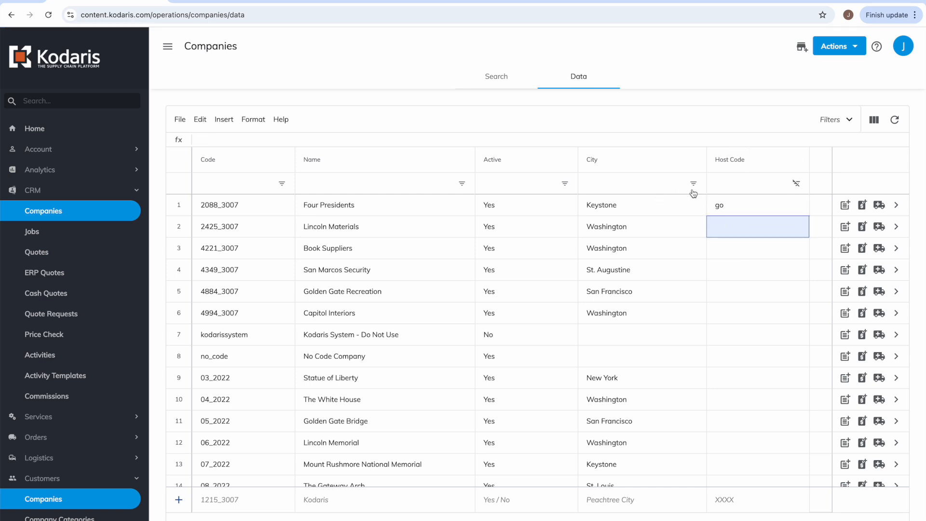
click(746, 204)
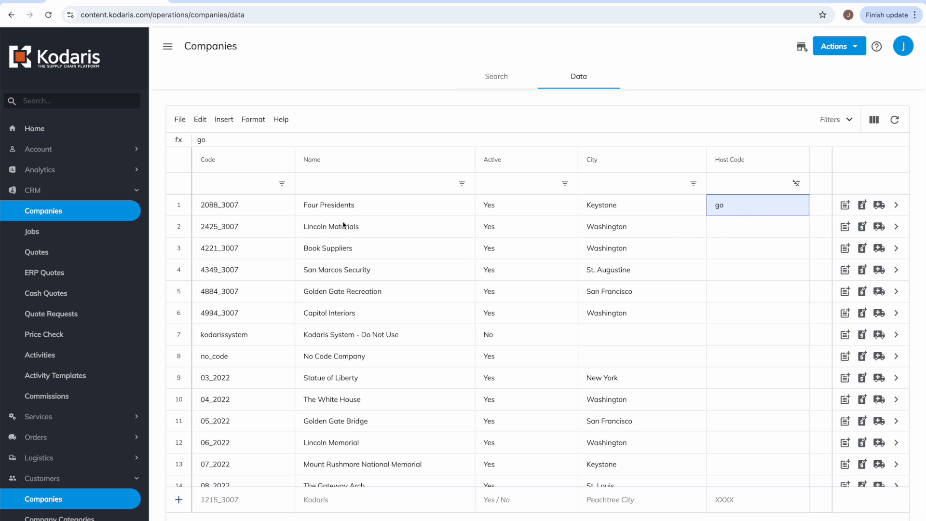
Set the Host Code of the Book Suppliers company to helloworld
double_click(759, 250)
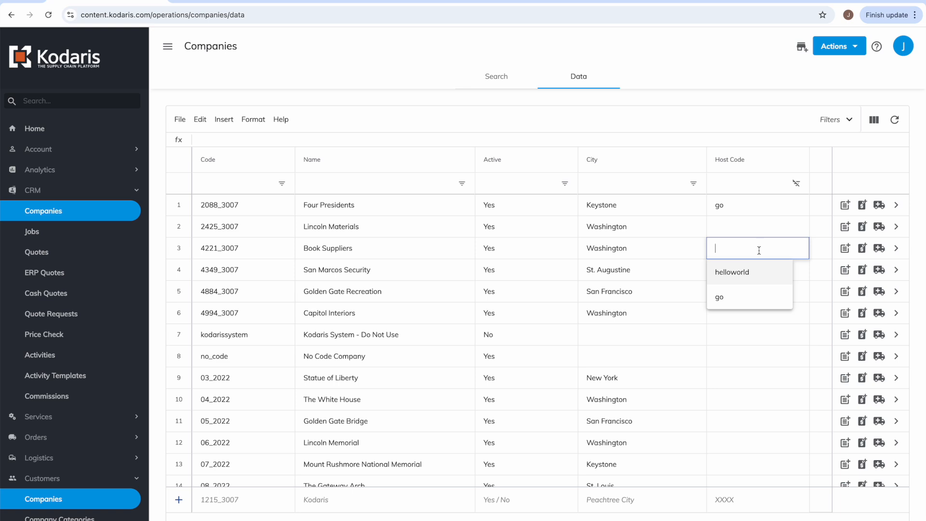
click(744, 272)
key(Return)
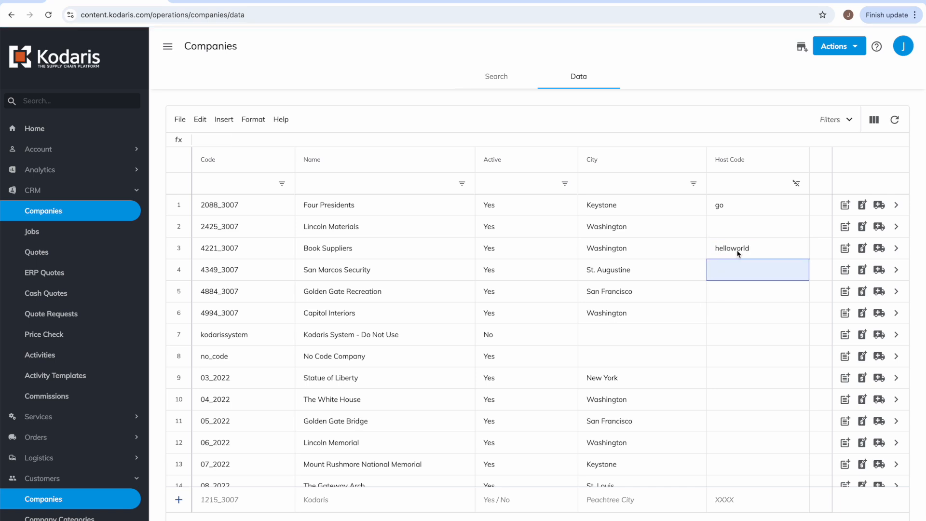
click(755, 255)
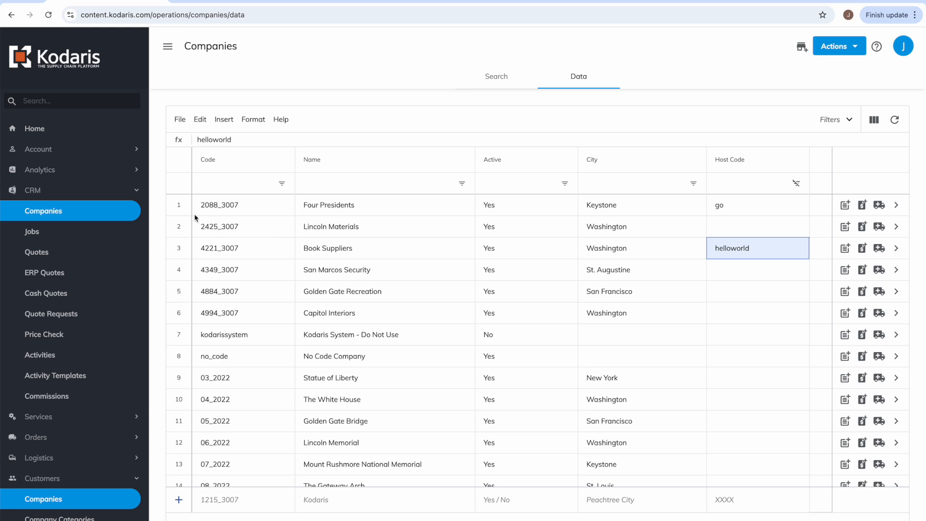
click(874, 121)
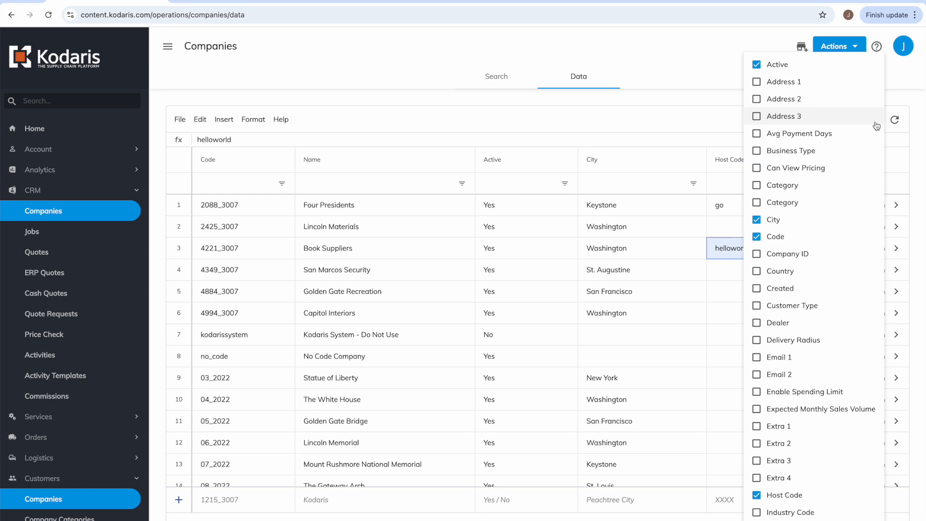
click(449, 261)
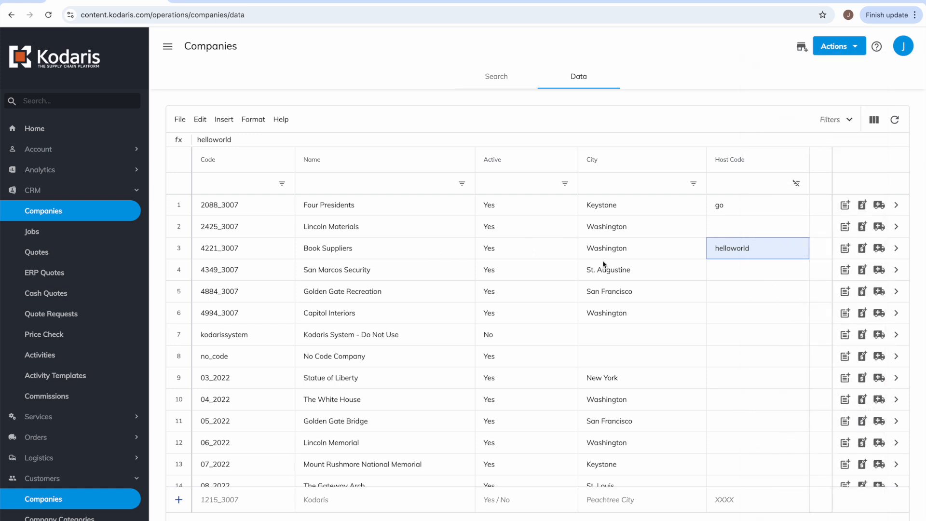
Hide the City and Active columns in the companies grid, leaving Code, Name and Host Code displayed
click(729, 162)
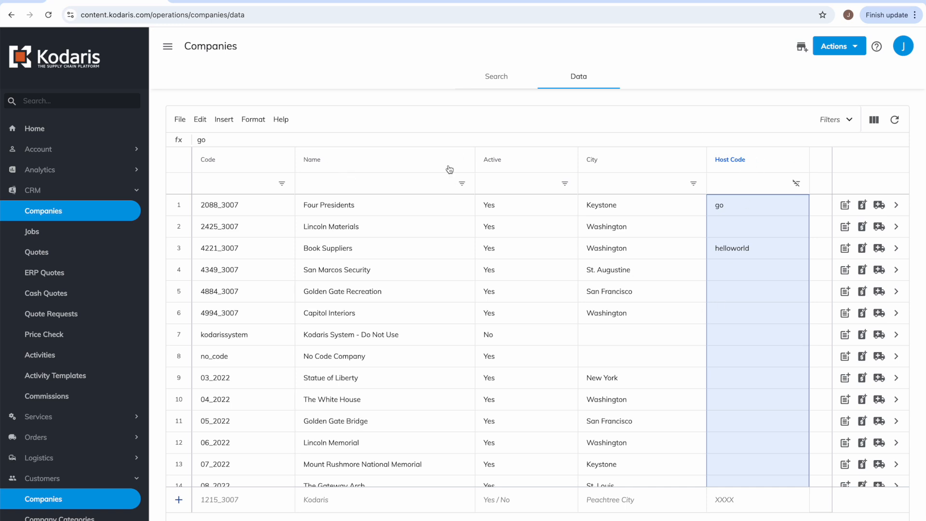
click(617, 250)
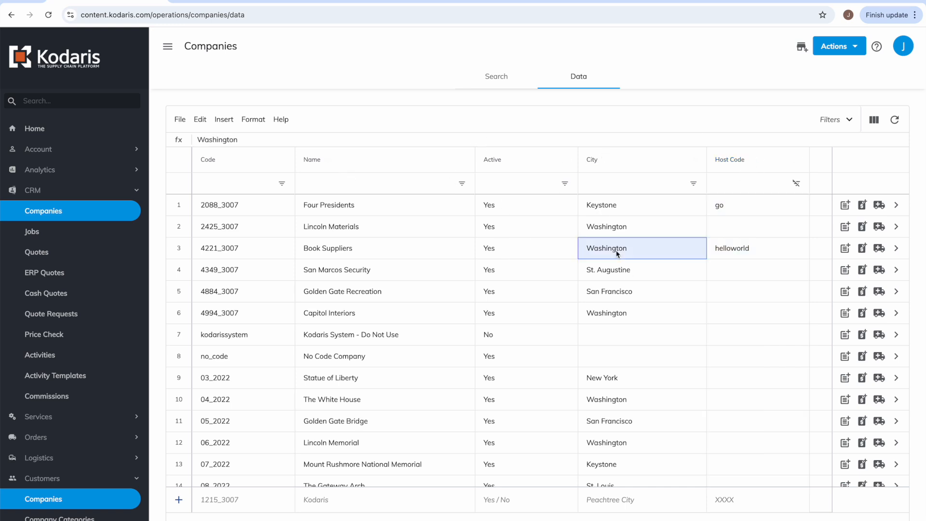
click(874, 120)
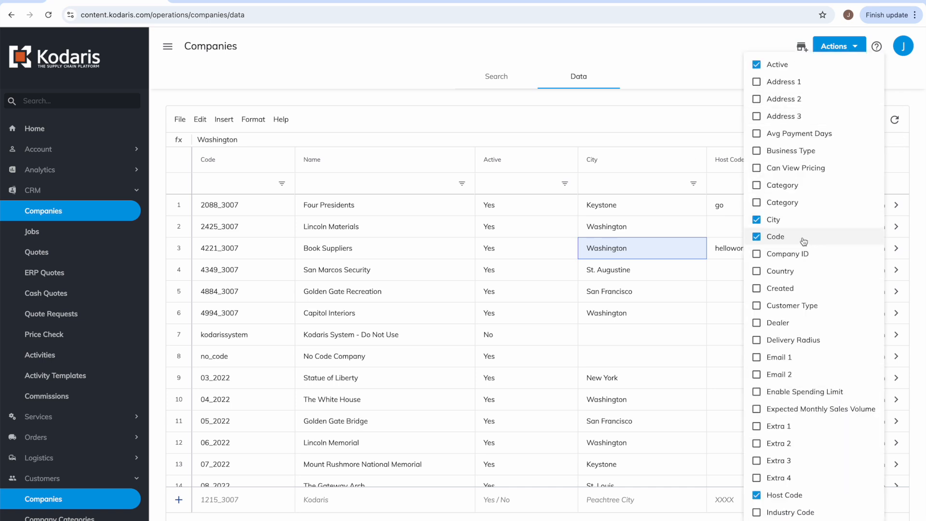
click(792, 226)
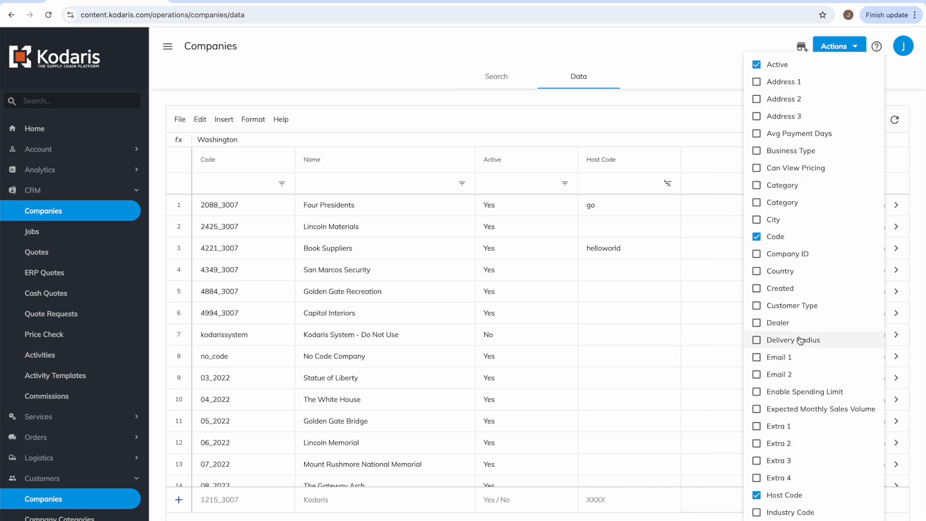
click(757, 64)
click(595, 290)
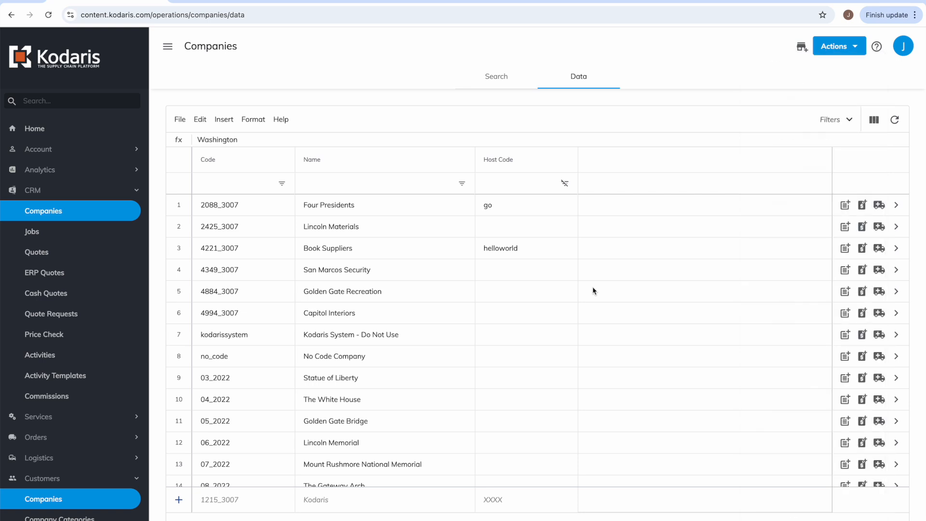
Export the companies grid to a CSV file named companies-host-export.csv
click(179, 119)
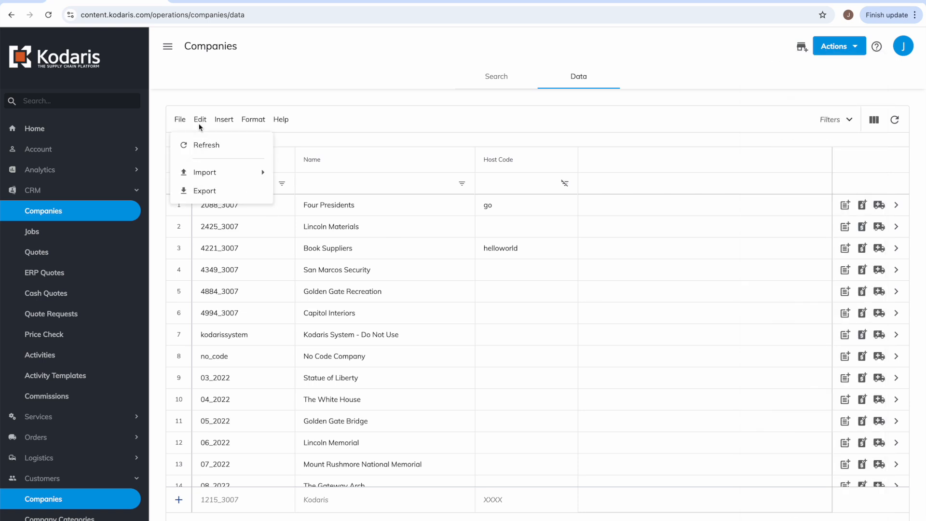
click(213, 191)
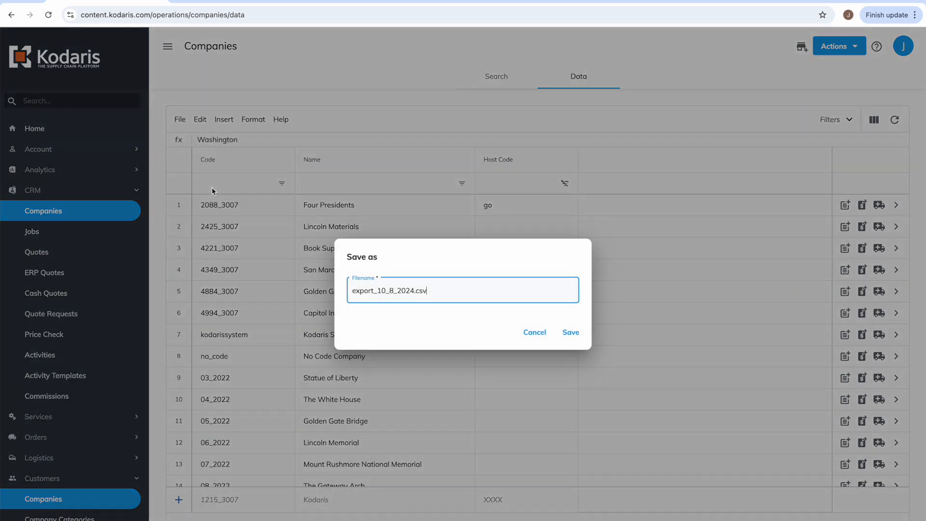
double_click(415, 293)
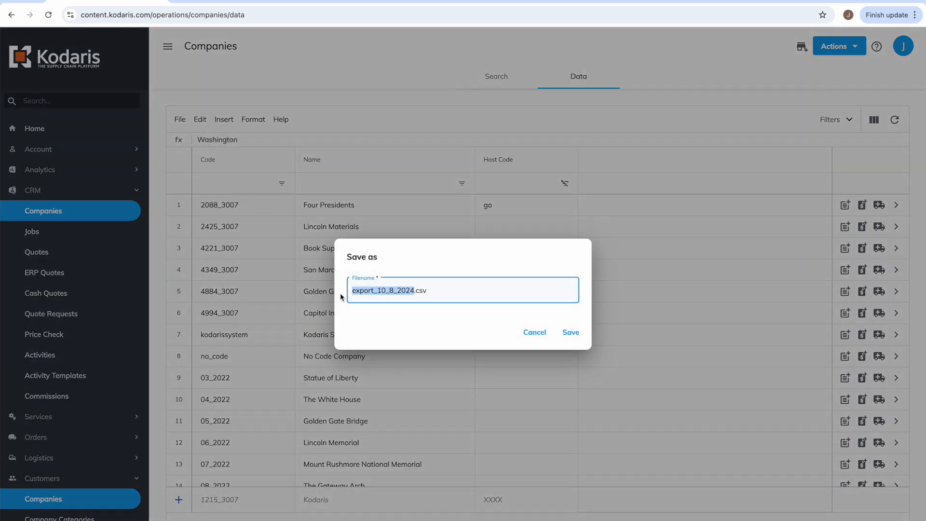
text(company)
key(BackSpace)
text(ies-host)
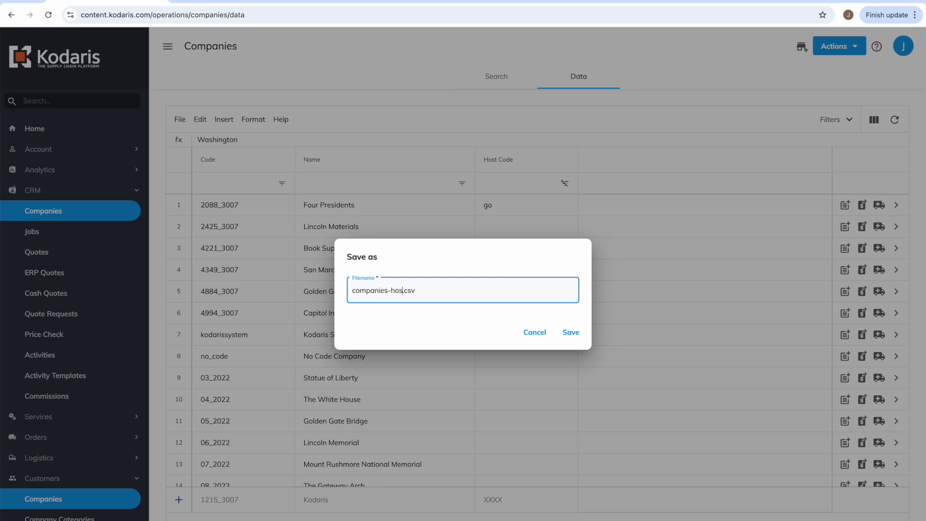
text(-export)
click(571, 334)
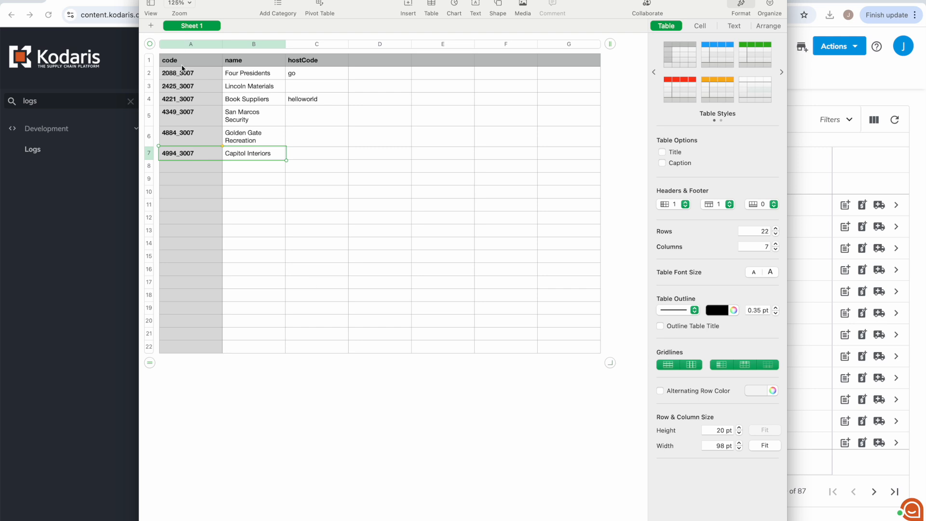
In the exported spreadsheet, set the hostCode of San Marcos Security and Golden Gate Recreation to helloworld
click(182, 65)
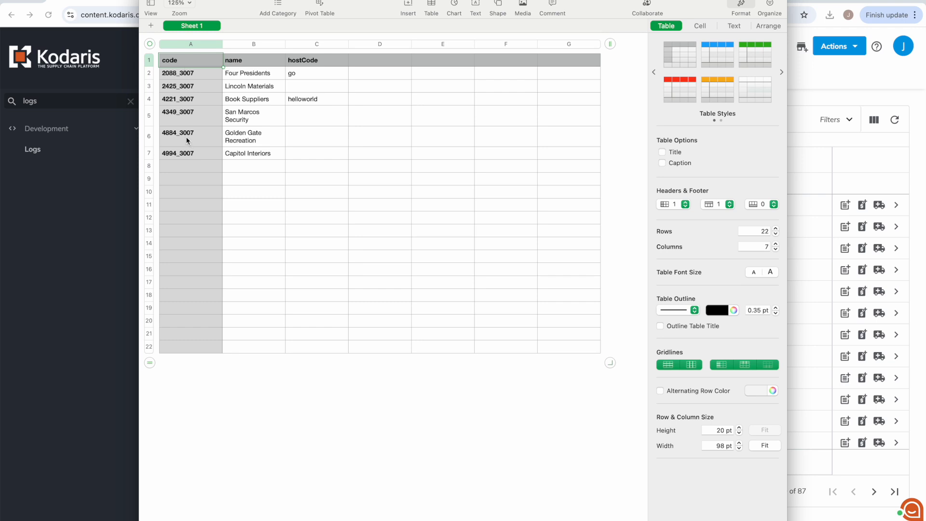
click(255, 44)
click(319, 45)
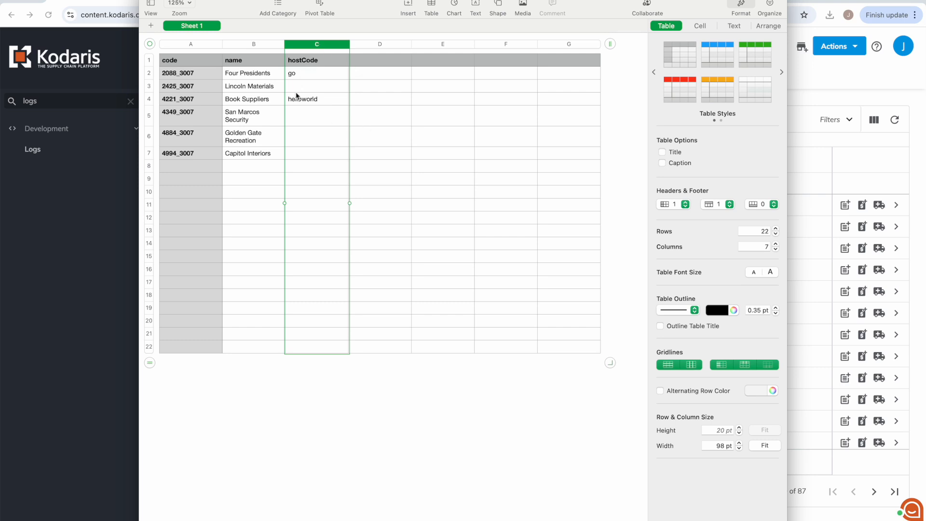
click(304, 99)
click(304, 118)
text(helloworld)
click(304, 143)
text(helloworld)
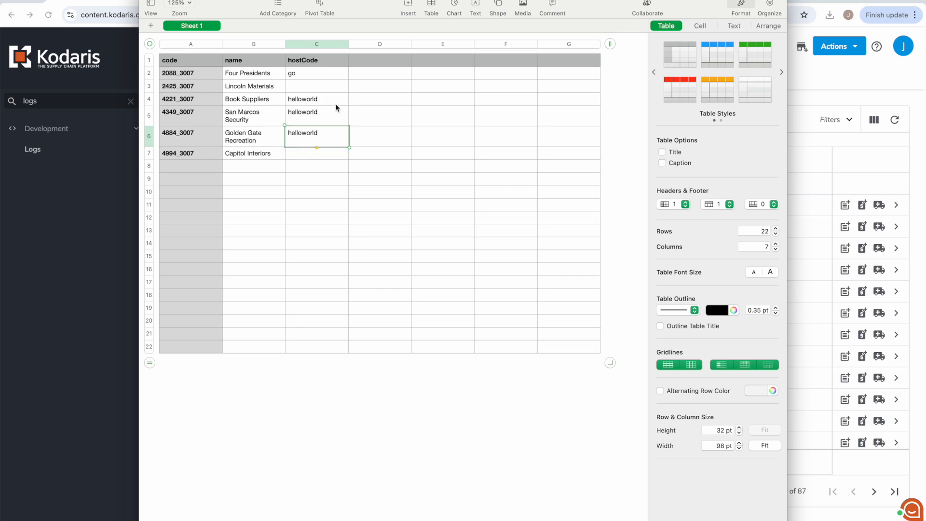
Set the hostCode of Lincoln Materials and Capitol Interiors to go in the spreadsheet
click(309, 73)
click(302, 86)
text(go)
click(304, 155)
text(go)
click(308, 189)
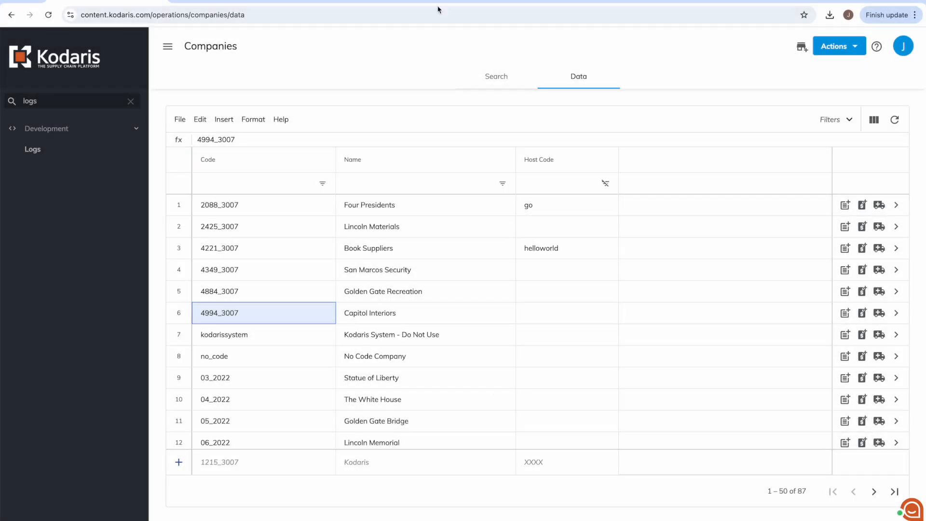
Switch back to Kodaris and import host-import.csv from the exports folder into Companies with the Update Only option
click(175, 119)
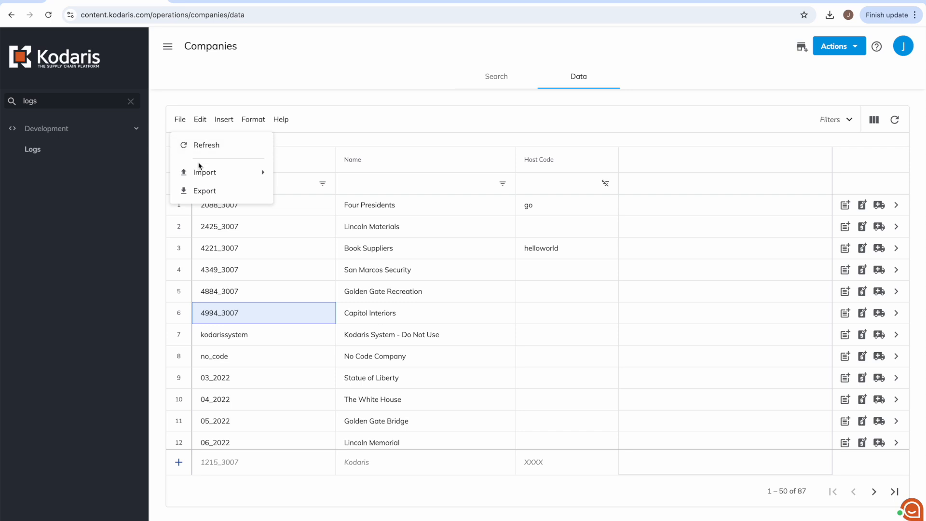
mouse_move(186, 173)
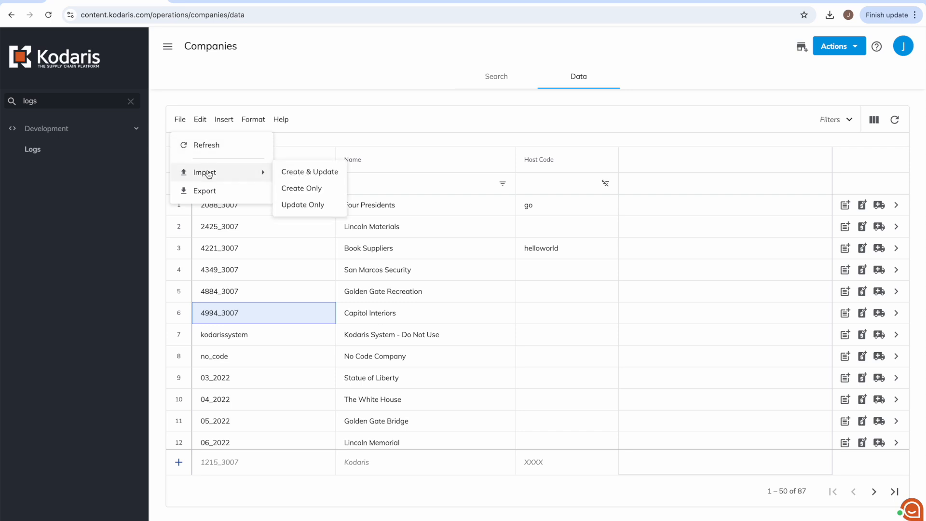
click(297, 208)
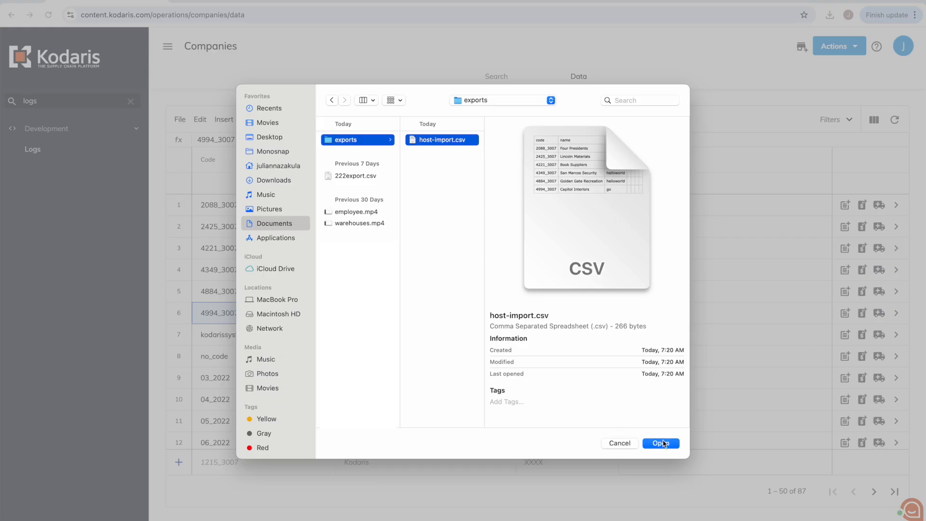
click(661, 443)
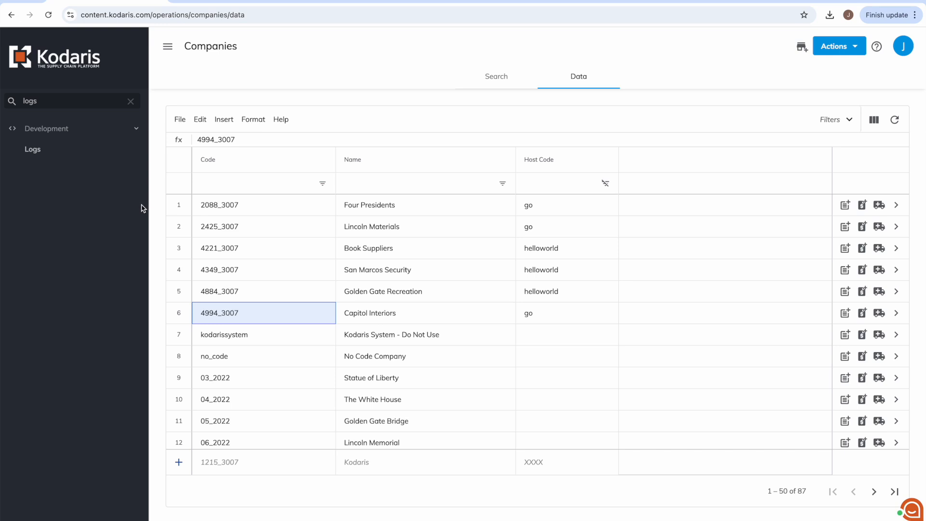
Review the Host Code column in the companies grid, checking both the imported rows and the rows below them
click(533, 168)
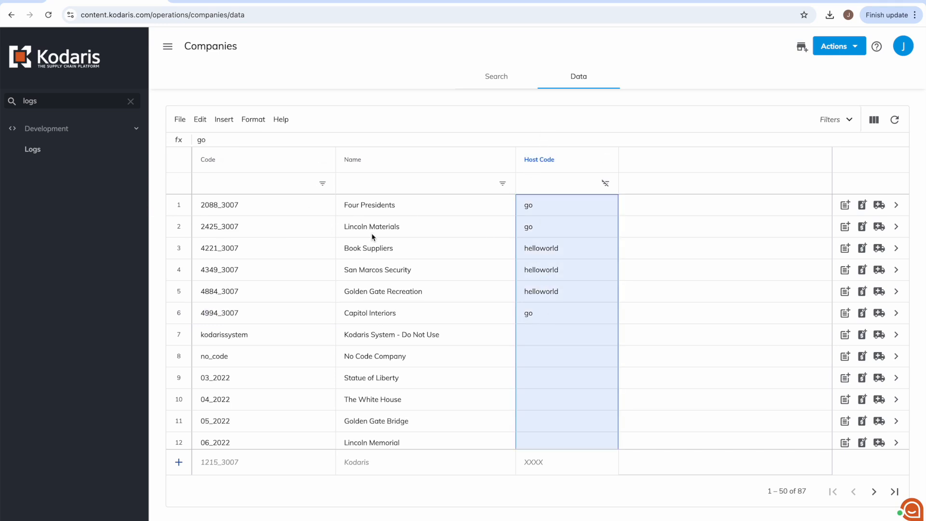
click(541, 319)
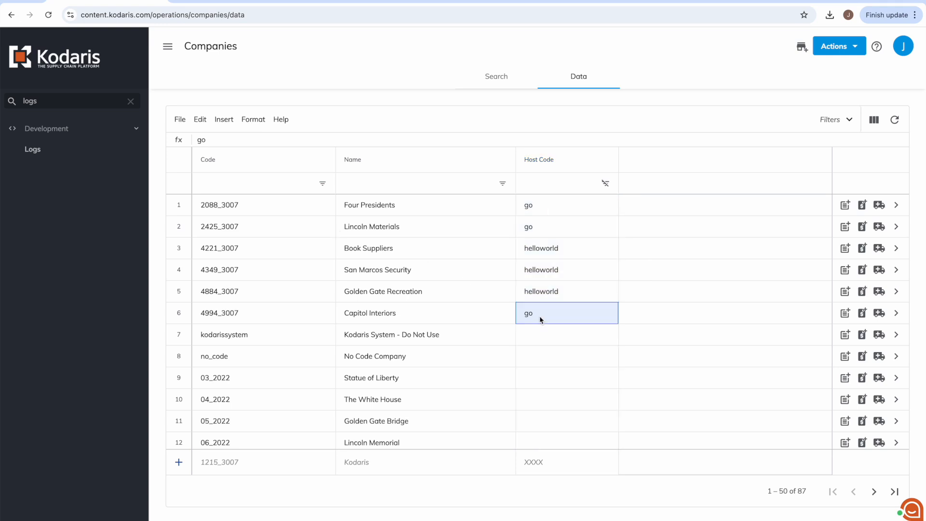
click(561, 333)
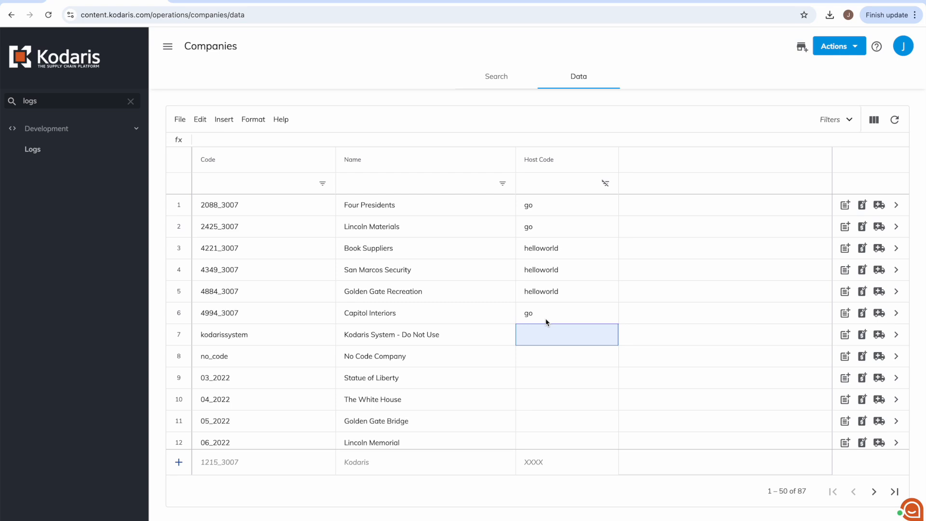
click(550, 229)
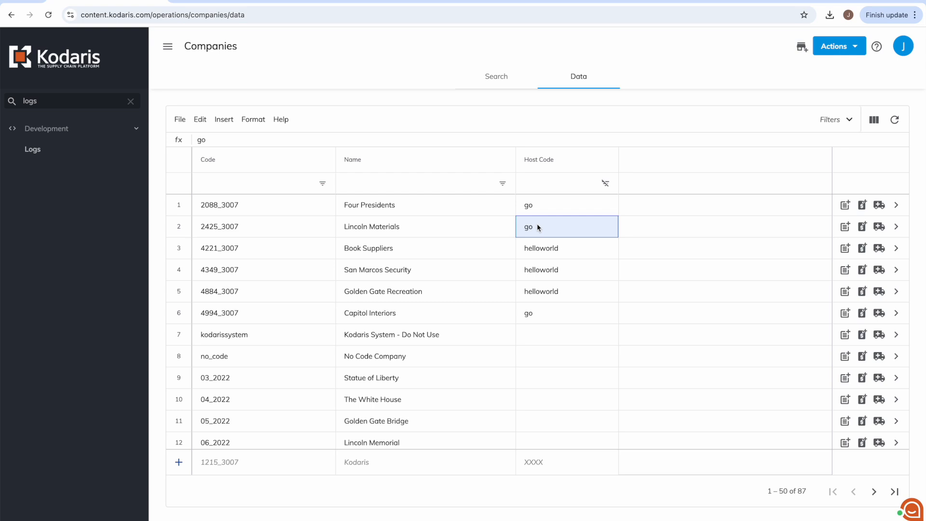
click(542, 332)
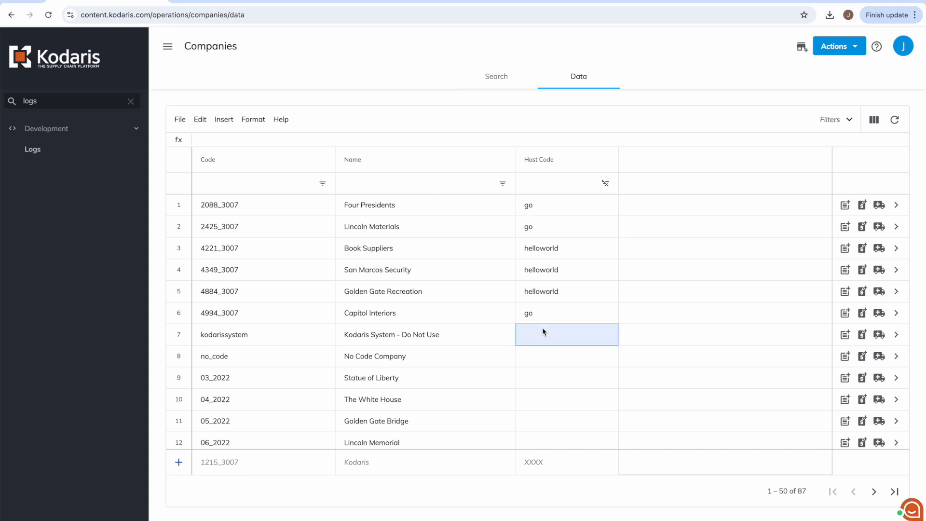